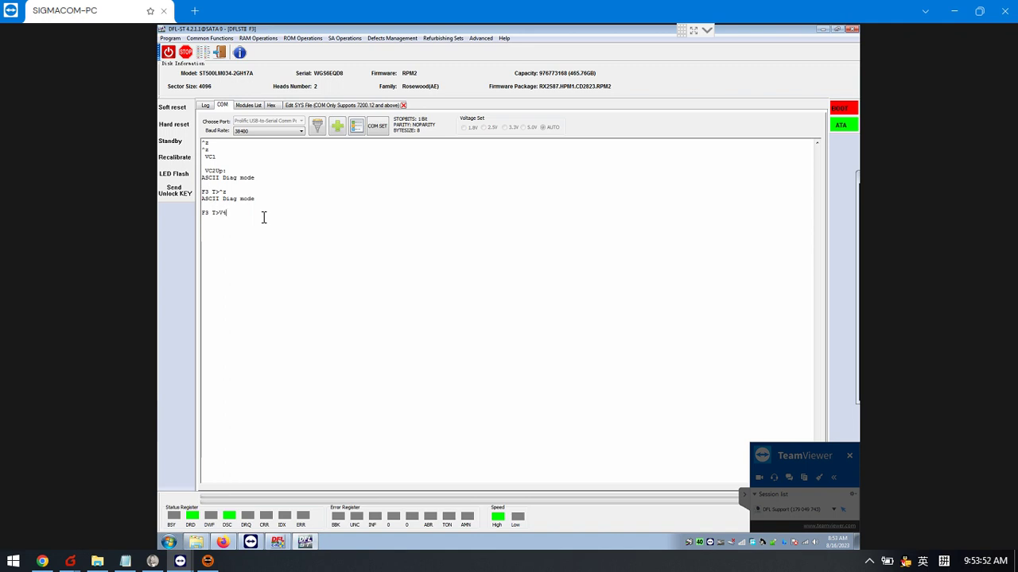
- Run V40 at the F3 T> prompt to list the non-resident G-list, and switch the terminal to ESLIP mode
{"action": "type", "text": "0"}
{"action": "key", "text": "Return"}
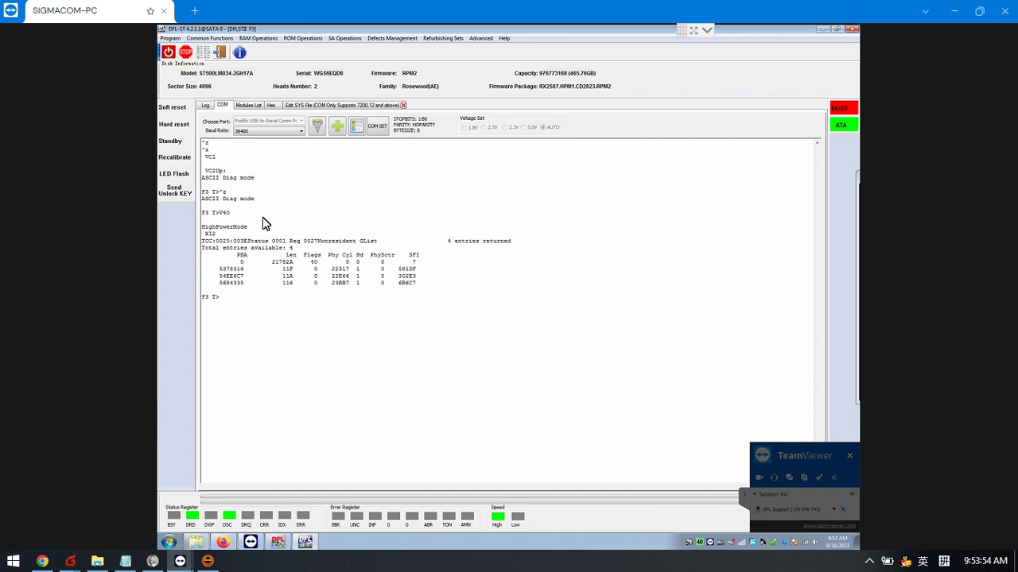
{"action": "key", "text": "ctrl+t"}
- Open the working directory to examine the ST500LM034 drive folder and its parent folder Rosewood(AE), and close it
{"action": "left_click", "coordinate": [177, 39]}
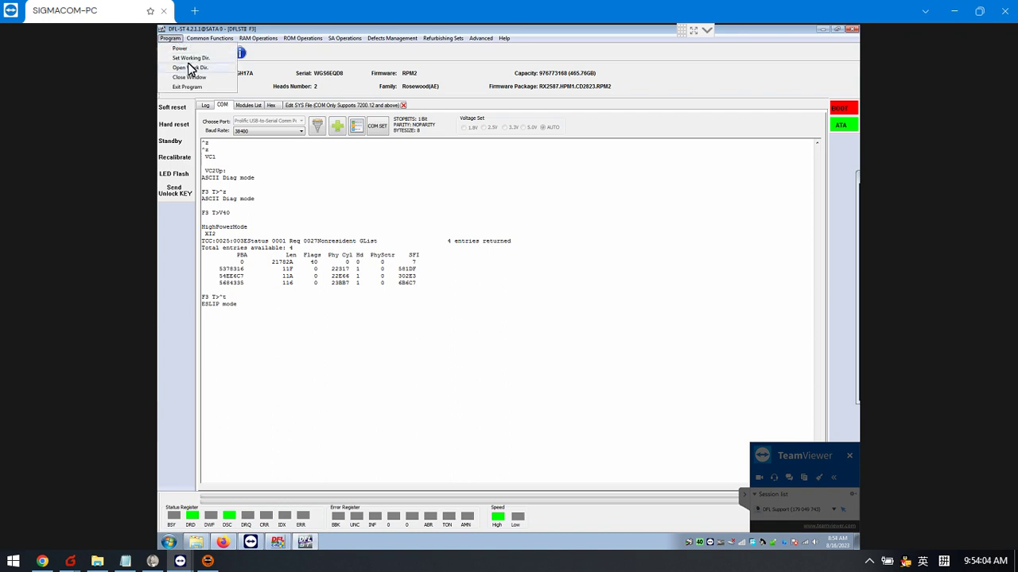
{"action": "left_click", "coordinate": [200, 68]}
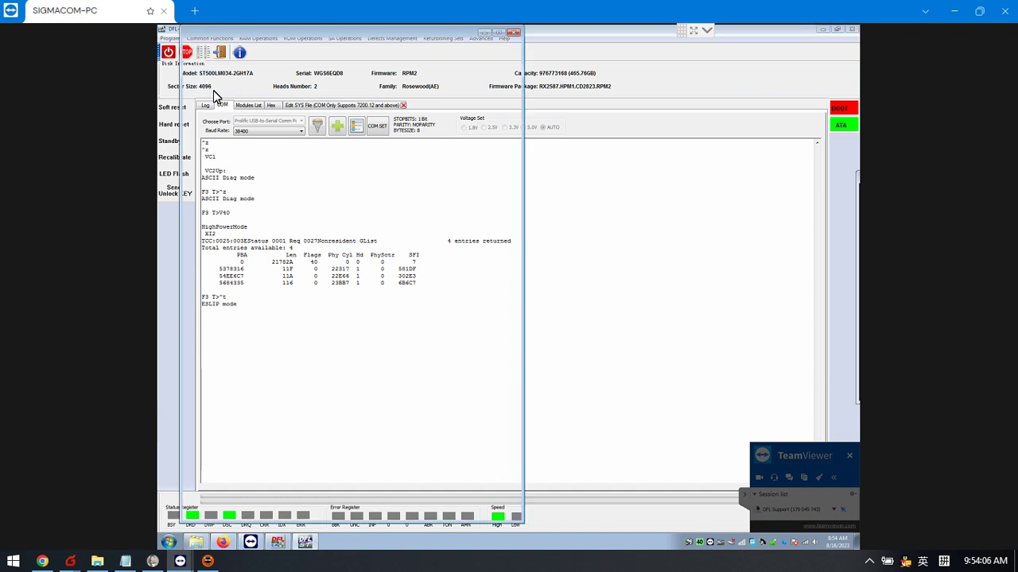
{"action": "double_click", "coordinate": [319, 89]}
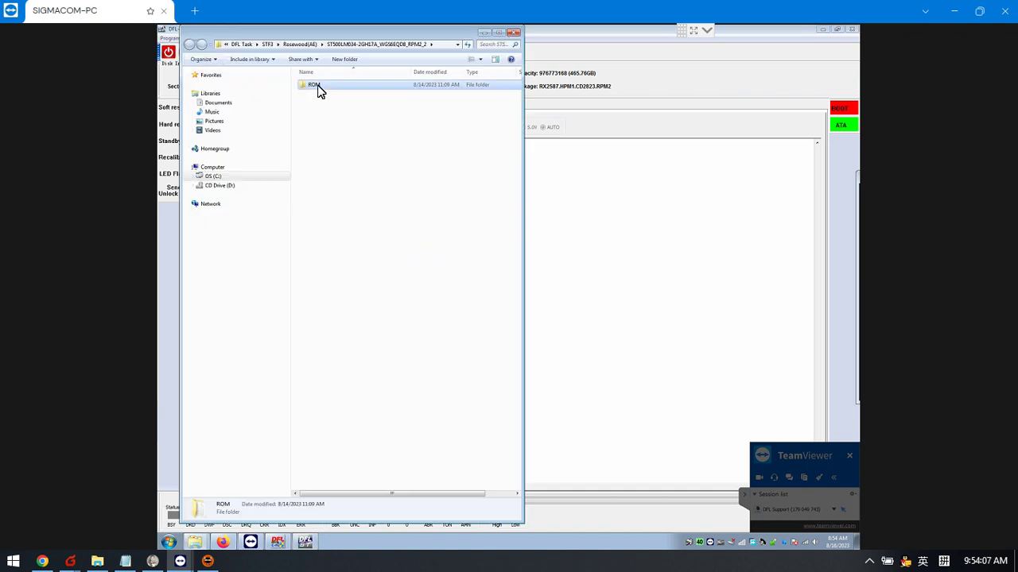
{"action": "left_click", "coordinate": [364, 45]}
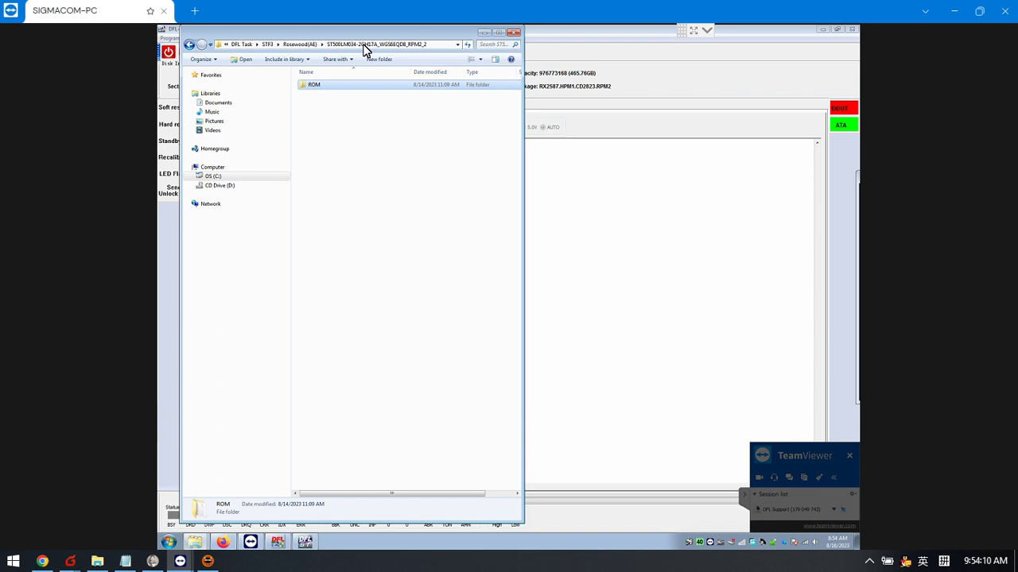
{"action": "left_click_drag", "start_coordinate": [416, 32], "coordinate": [465, 98]}
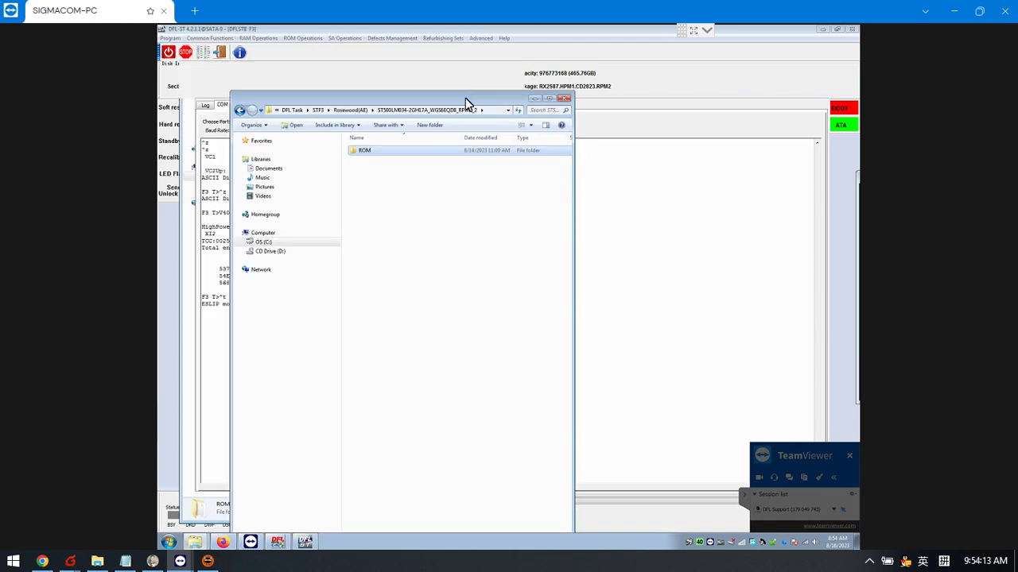
{"action": "left_click", "coordinate": [357, 113]}
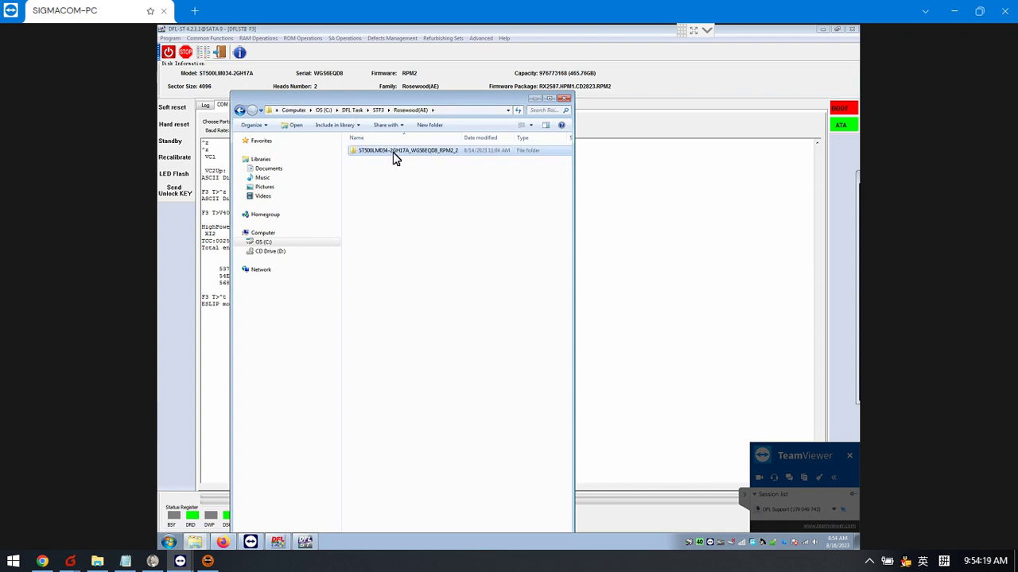
{"action": "left_click", "coordinate": [562, 99]}
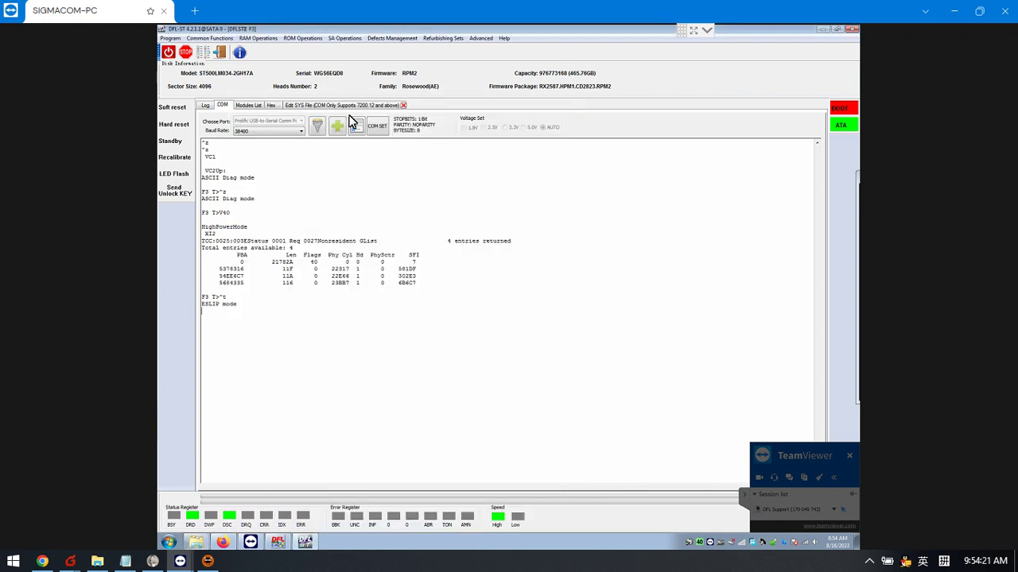
- Start exporting the whole SYS file 35 from the SYS file editor, with the ST500LM034 drive folder under STF3 > Rosewood(AE) as the location
{"action": "left_click", "coordinate": [371, 104]}
{"action": "left_click", "coordinate": [343, 250]}
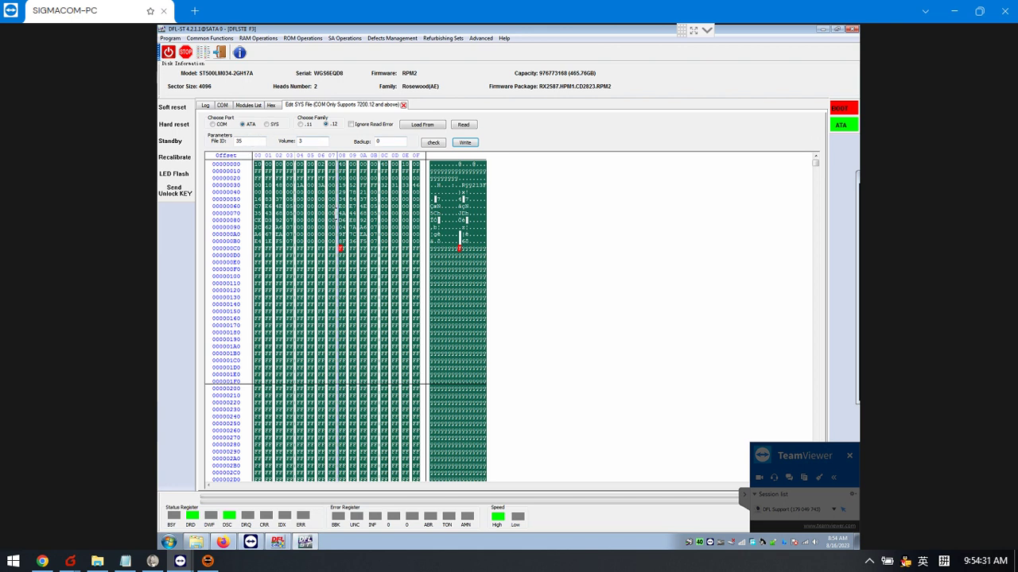
{"action": "right_click", "coordinate": [340, 216]}
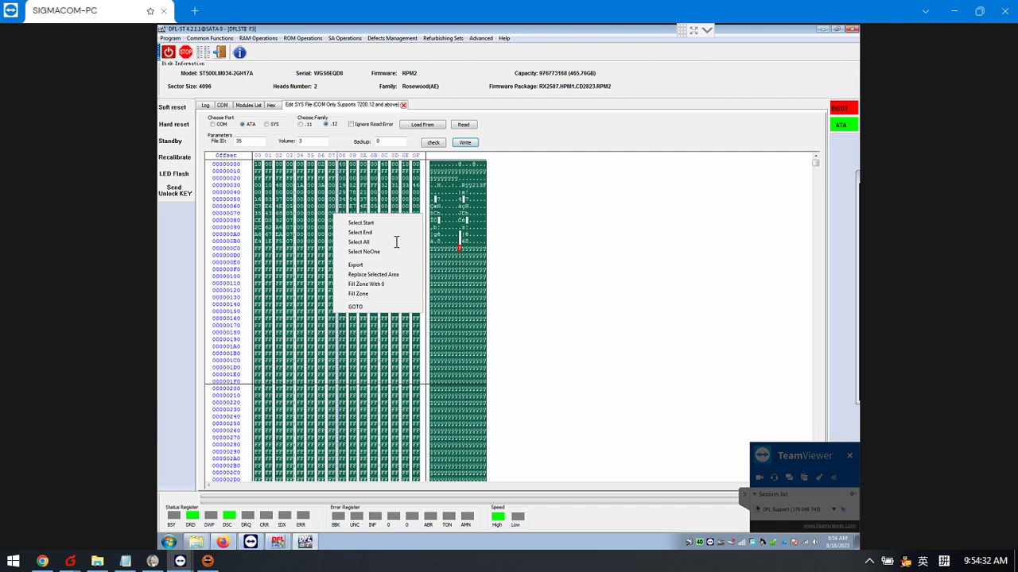
{"action": "left_click", "coordinate": [363, 265]}
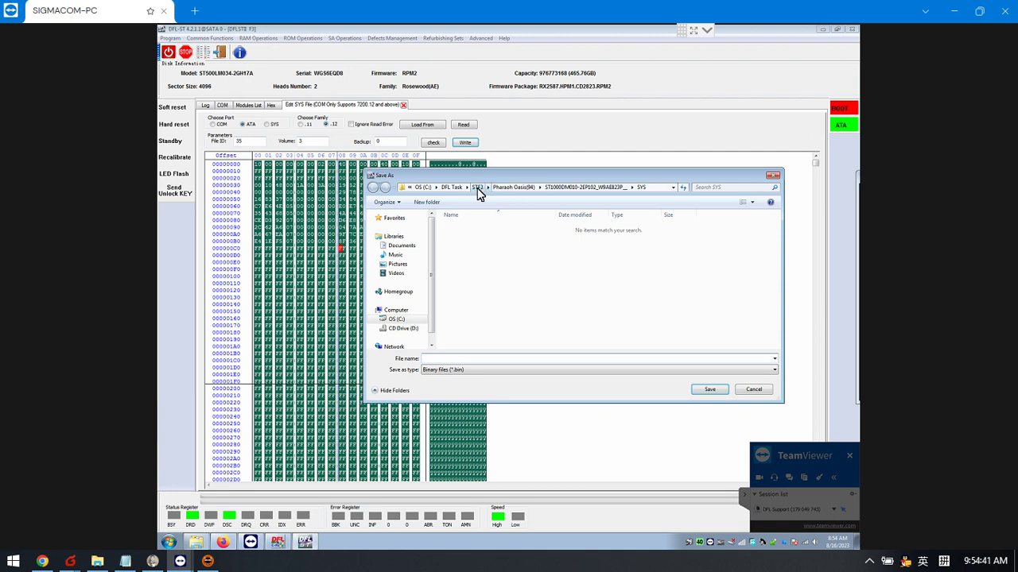
{"action": "left_click", "coordinate": [477, 187]}
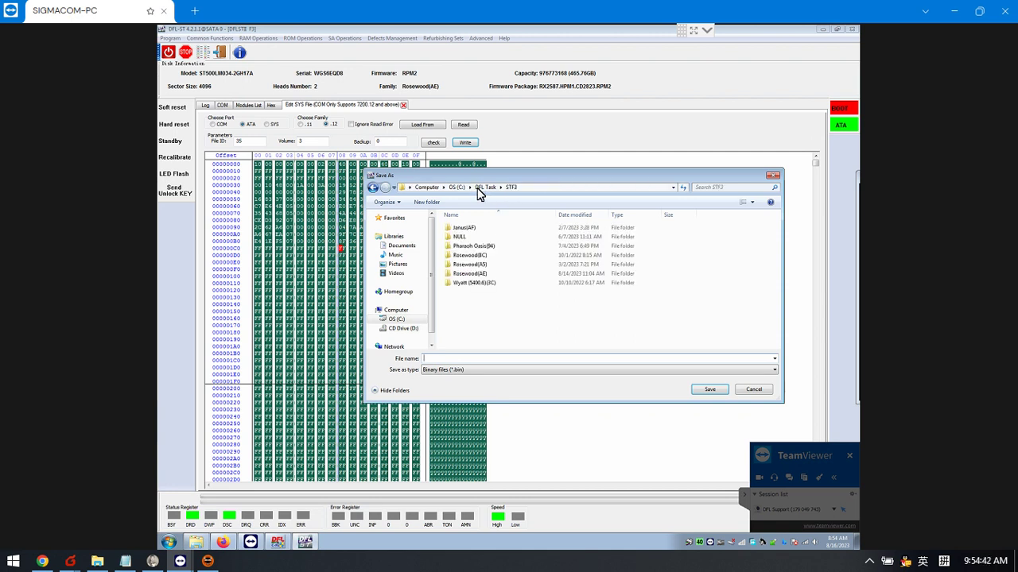
{"action": "double_click", "coordinate": [487, 275]}
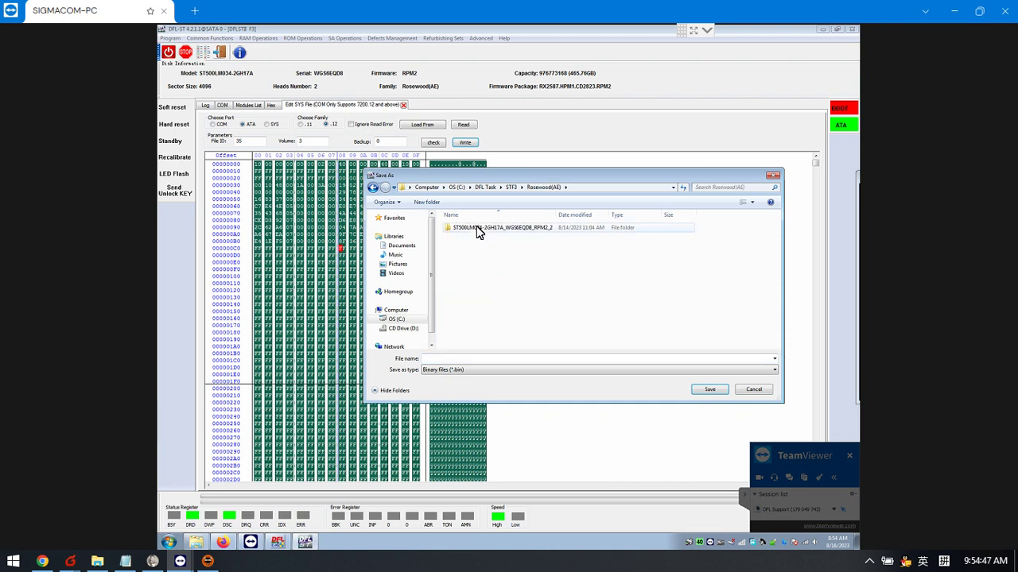
{"action": "double_click", "coordinate": [477, 229]}
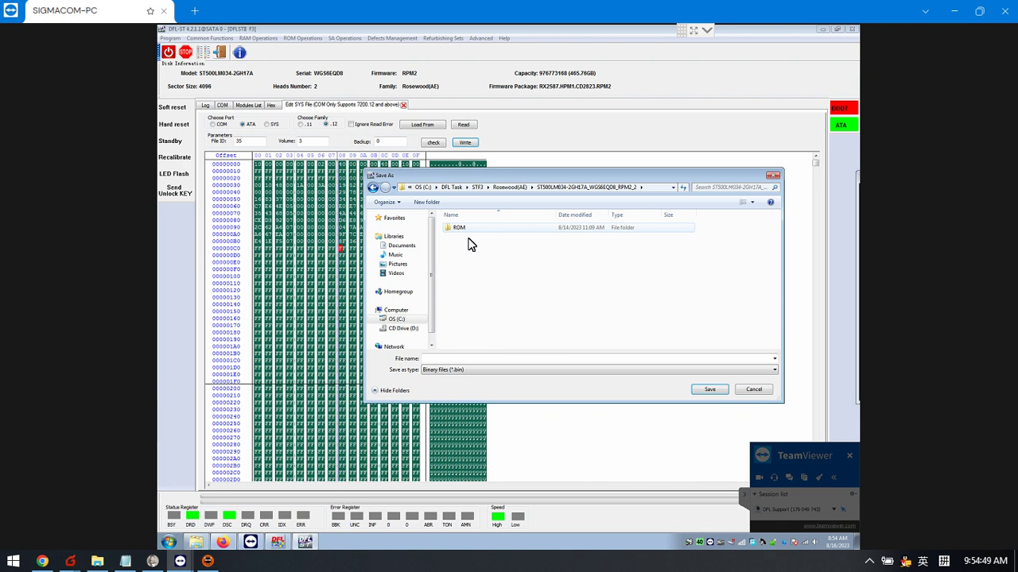
- Create a folder named SYS inside the ST500LM034 drive folder and open it as the save location
{"action": "right_click", "coordinate": [465, 256]}
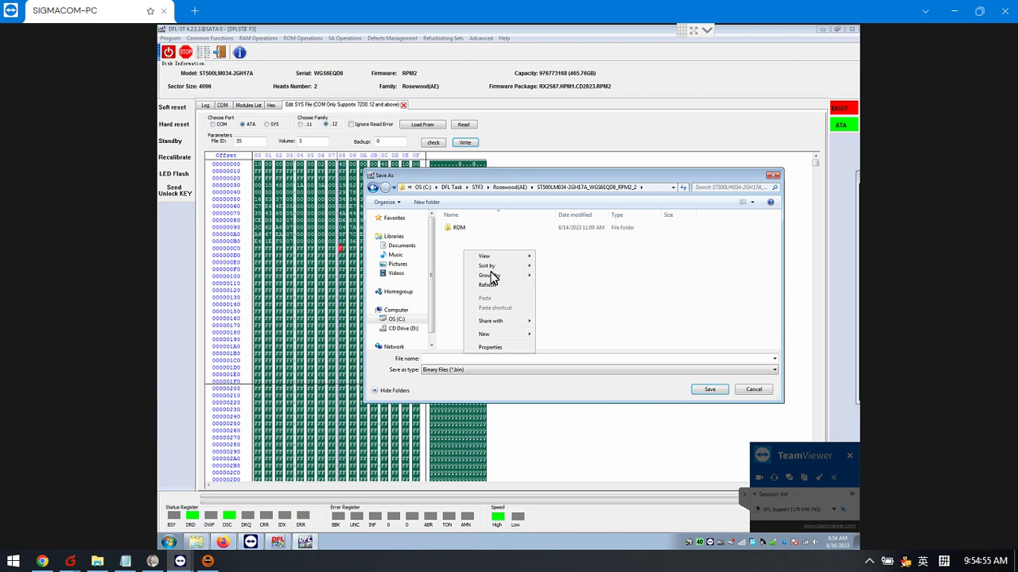
{"action": "mouse_move", "coordinate": [501, 341]}
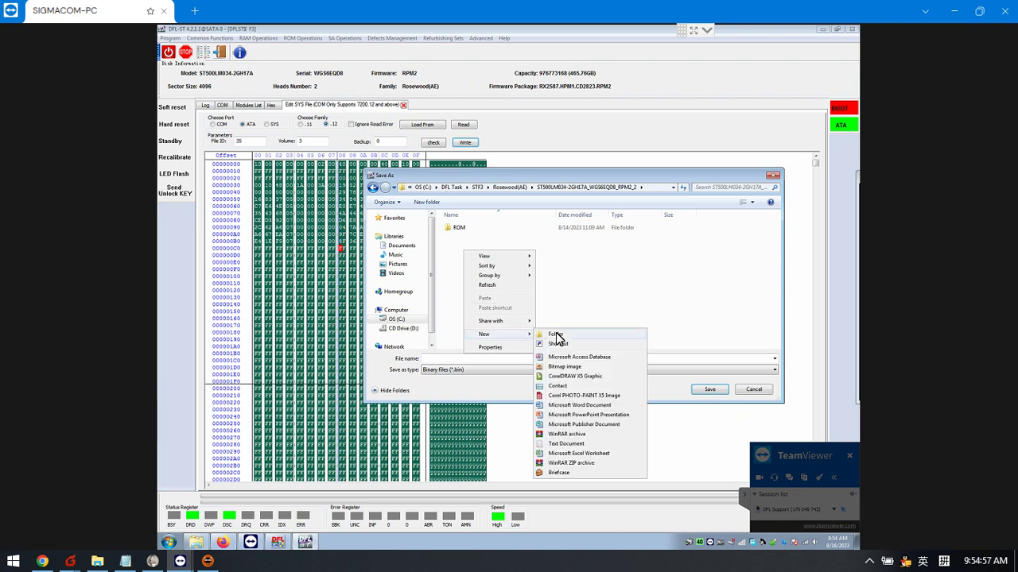
{"action": "left_click", "coordinate": [557, 337]}
{"action": "type", "text": "SYS"}
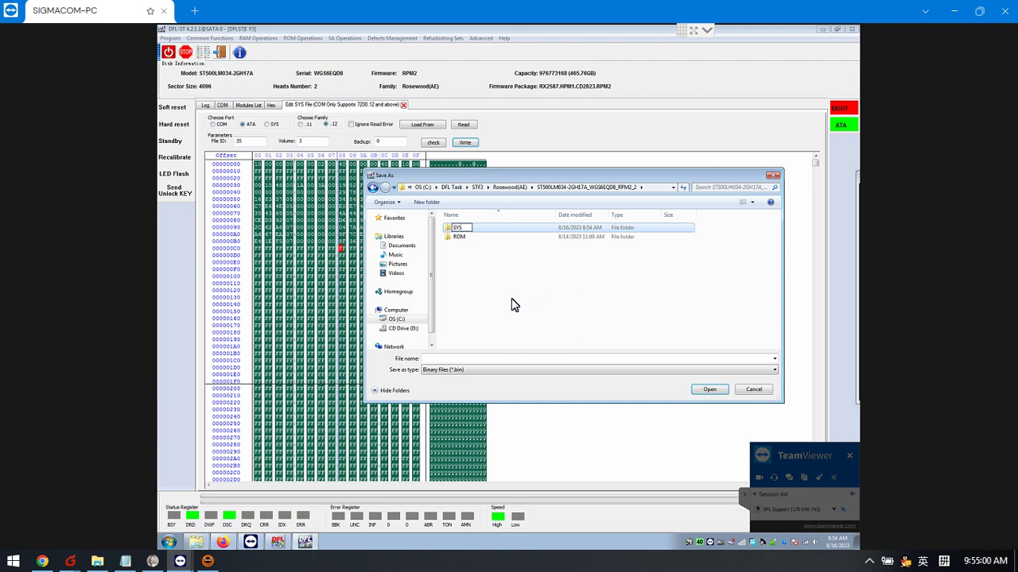
{"action": "key", "text": "Return"}
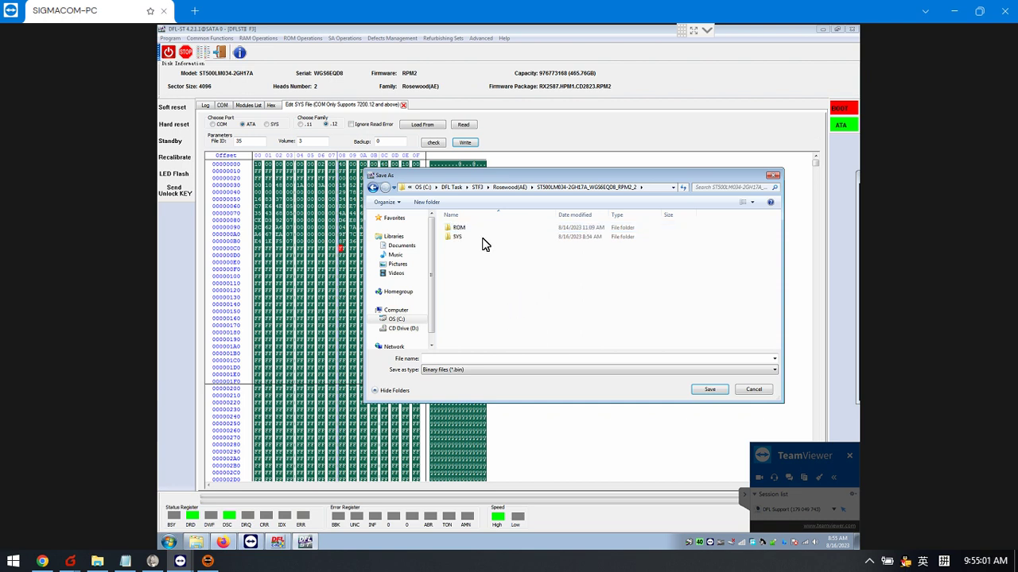
{"action": "double_click", "coordinate": [472, 241]}
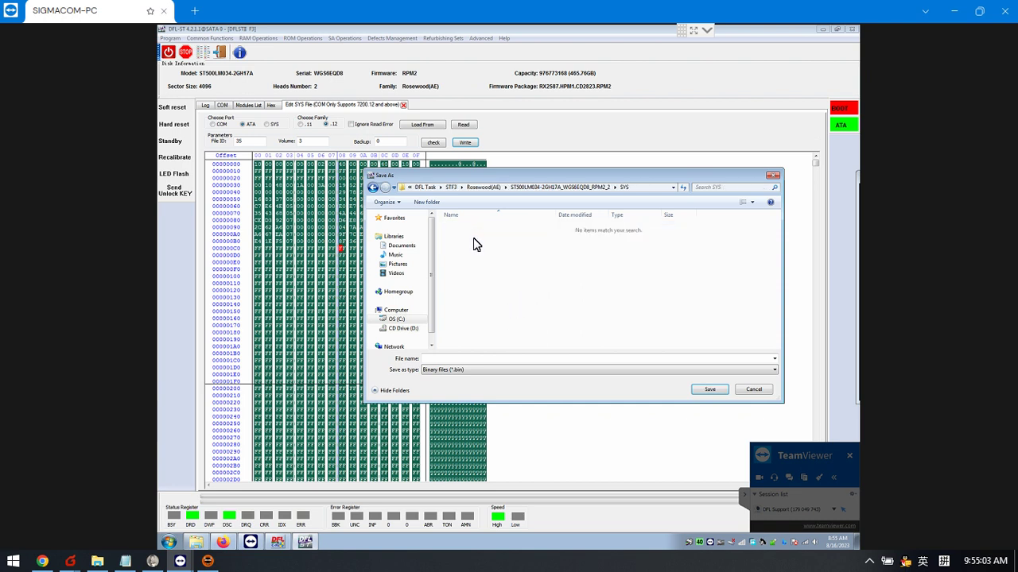
- Save the exported SYS file as 35.rpm with the file type All files
{"action": "left_click", "coordinate": [555, 375]}
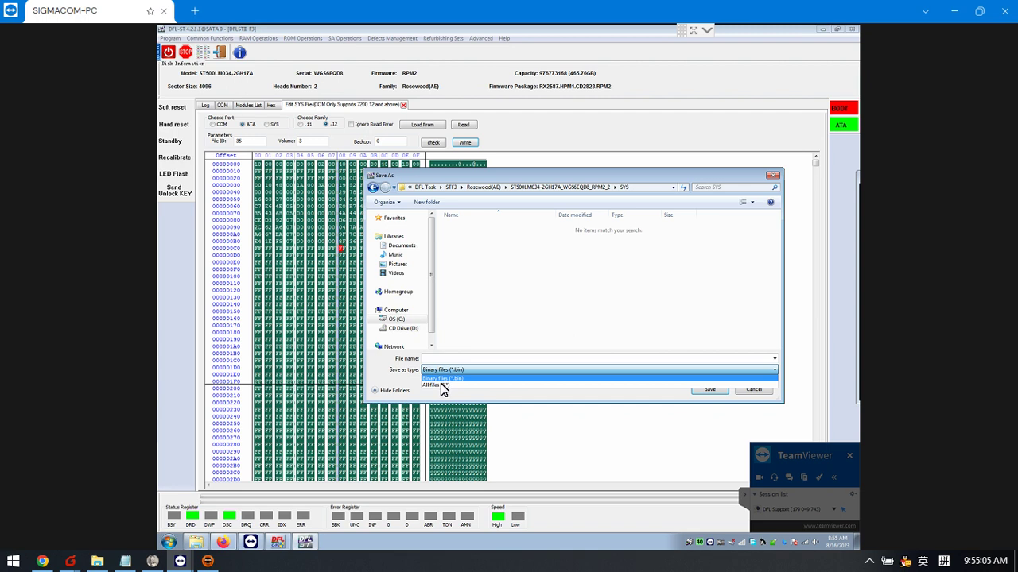
{"action": "left_click", "coordinate": [442, 386]}
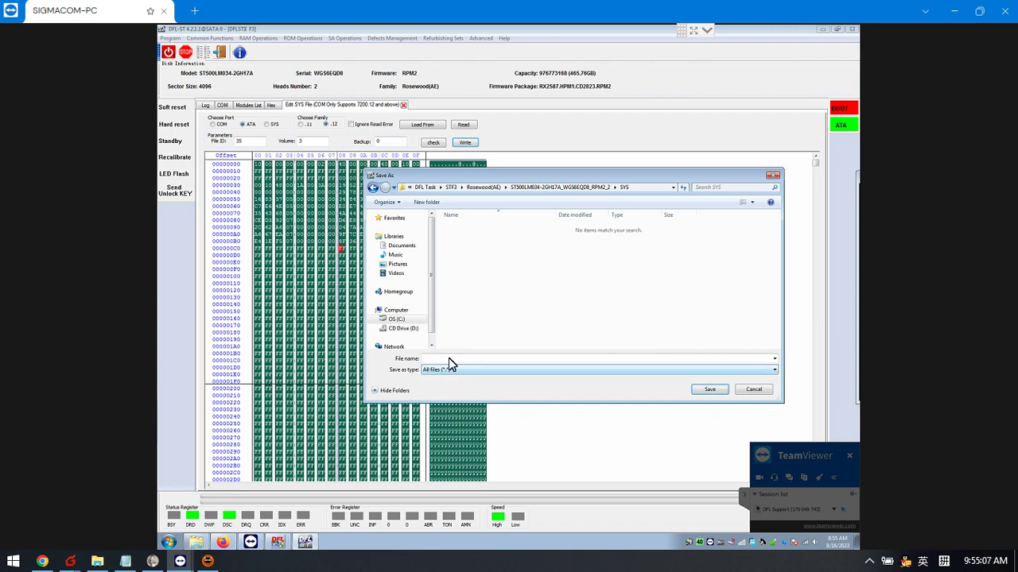
{"action": "left_click", "coordinate": [449, 359]}
{"action": "left_click", "coordinate": [710, 389]}
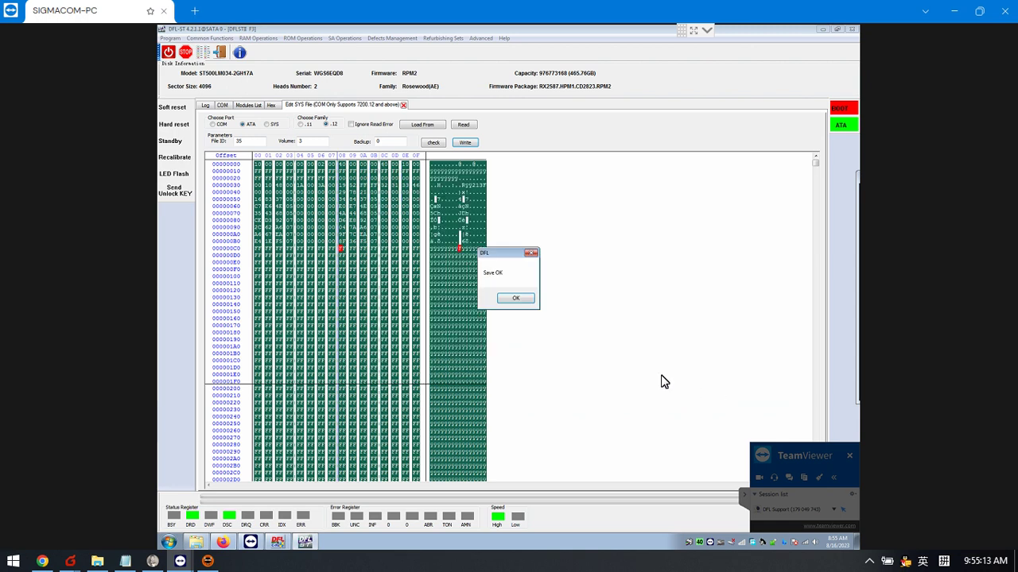
{"action": "left_click", "coordinate": [516, 299]}
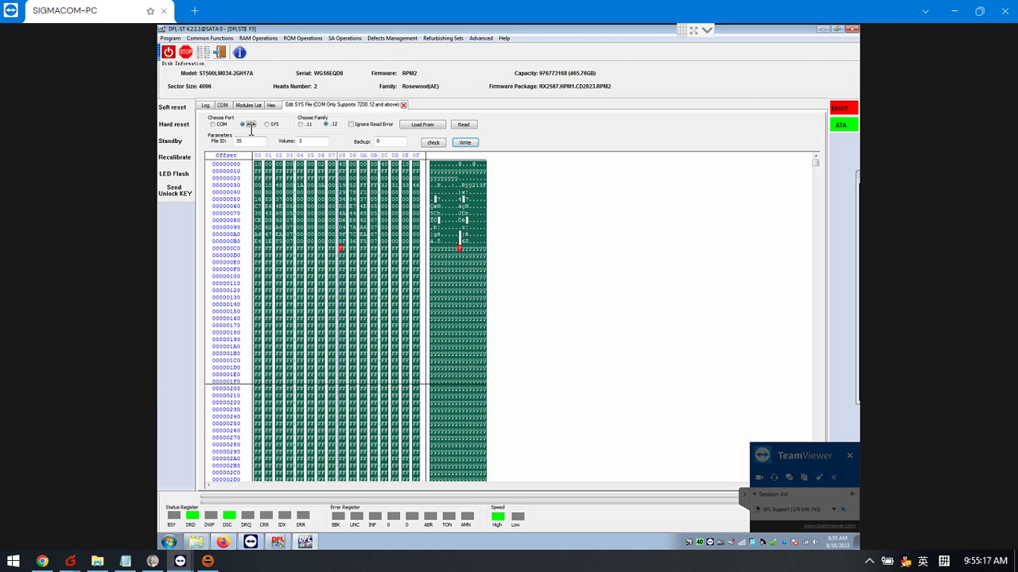
- Check the SYS folder in the working directory for the exported 35.rpm file, and close the folder
{"action": "left_click", "coordinate": [169, 37]}
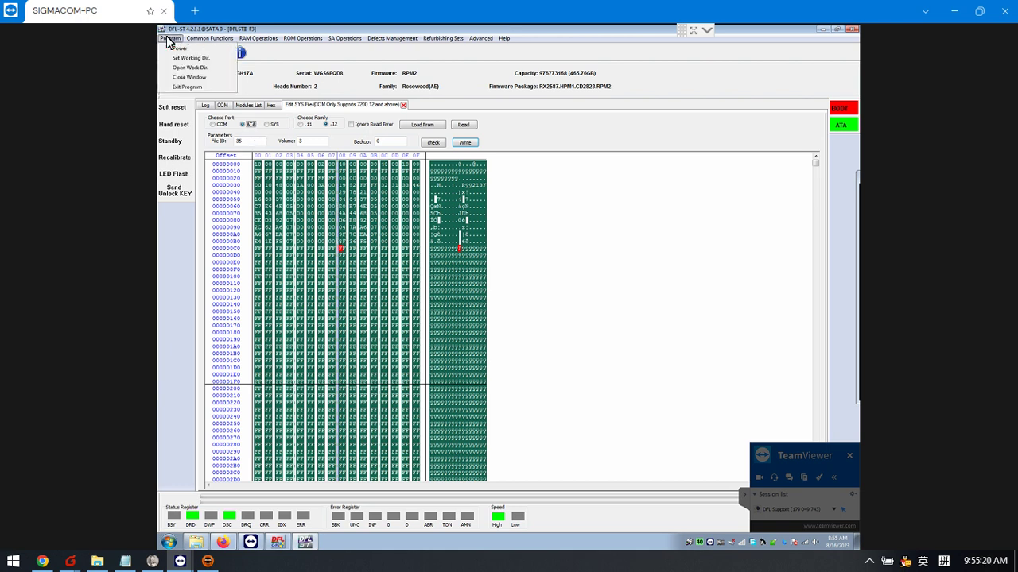
{"action": "left_click", "coordinate": [194, 69]}
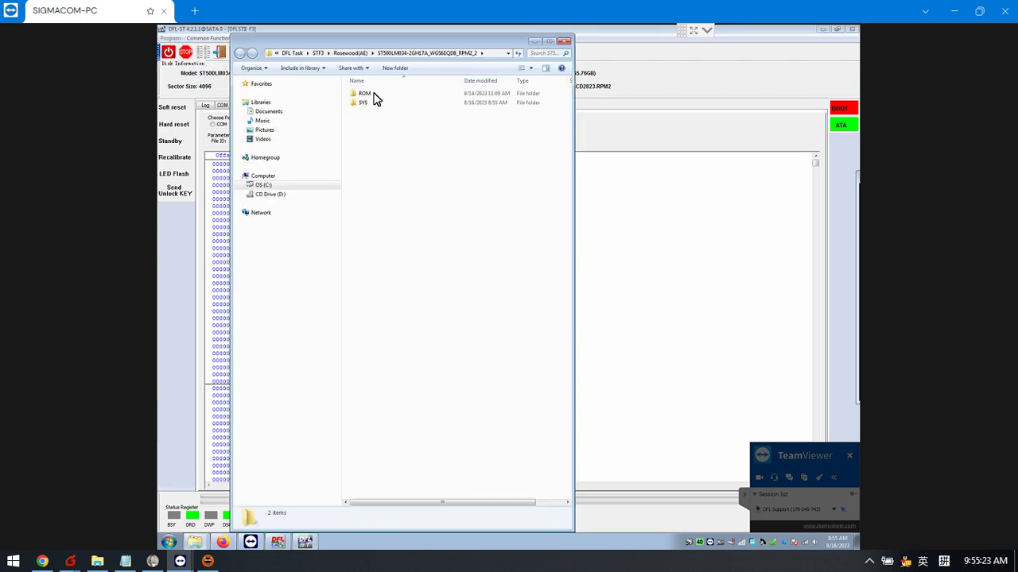
{"action": "left_click", "coordinate": [380, 107]}
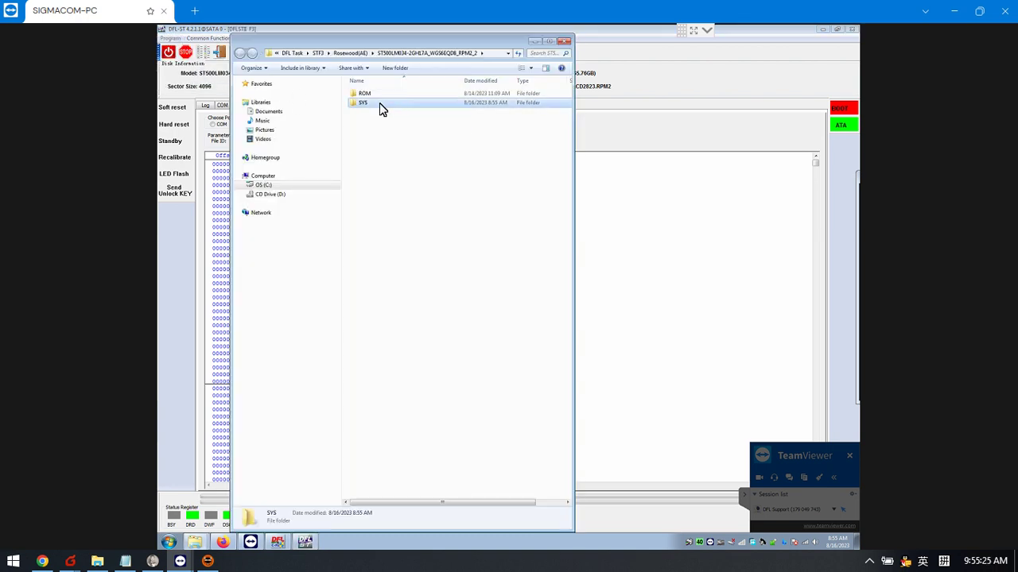
{"action": "double_click", "coordinate": [380, 104]}
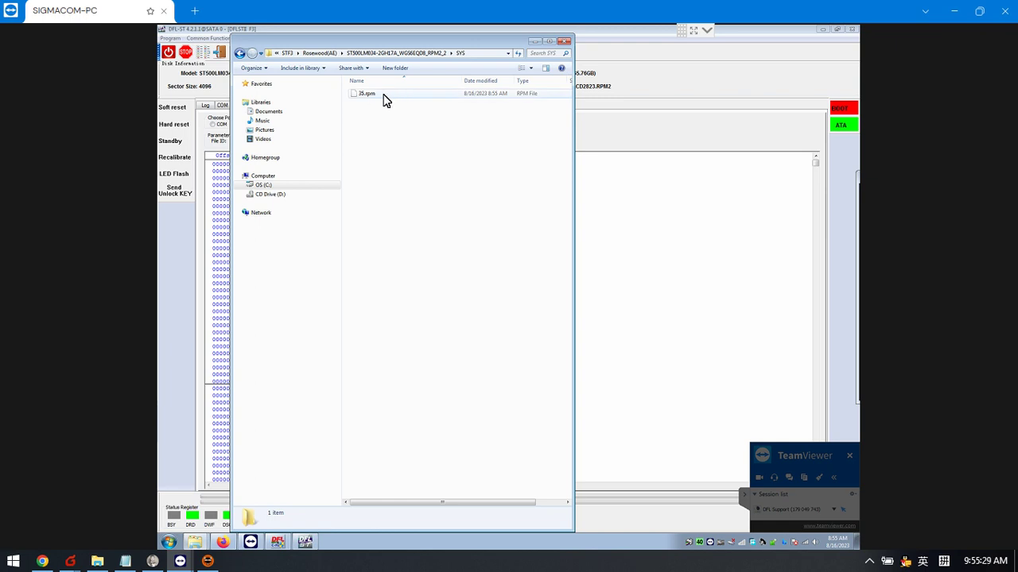
{"action": "left_click", "coordinate": [563, 43]}
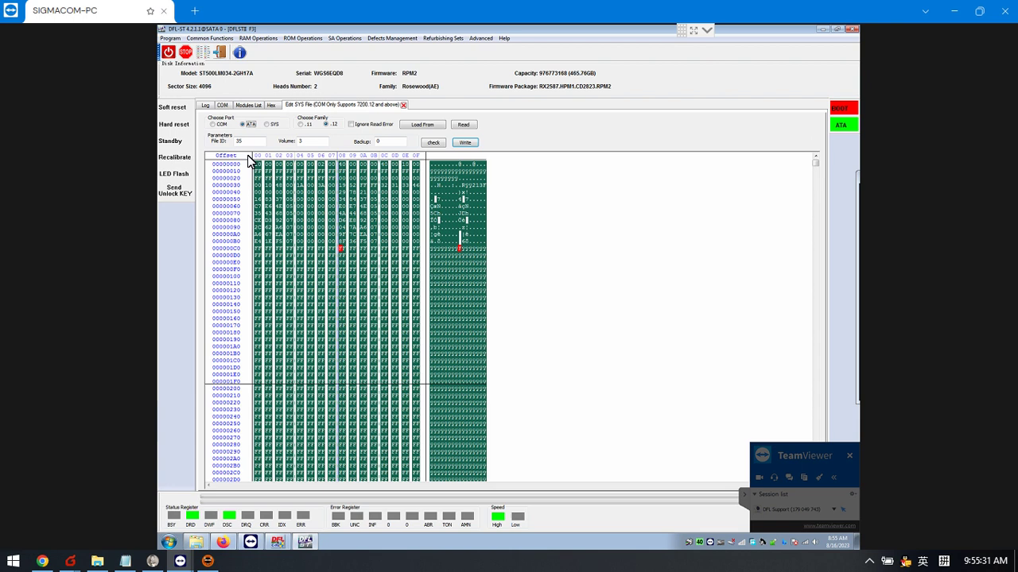
- Return to the COM terminal, review the drive's Edit ID settings, and close them without modifying
{"action": "left_click", "coordinate": [223, 106]}
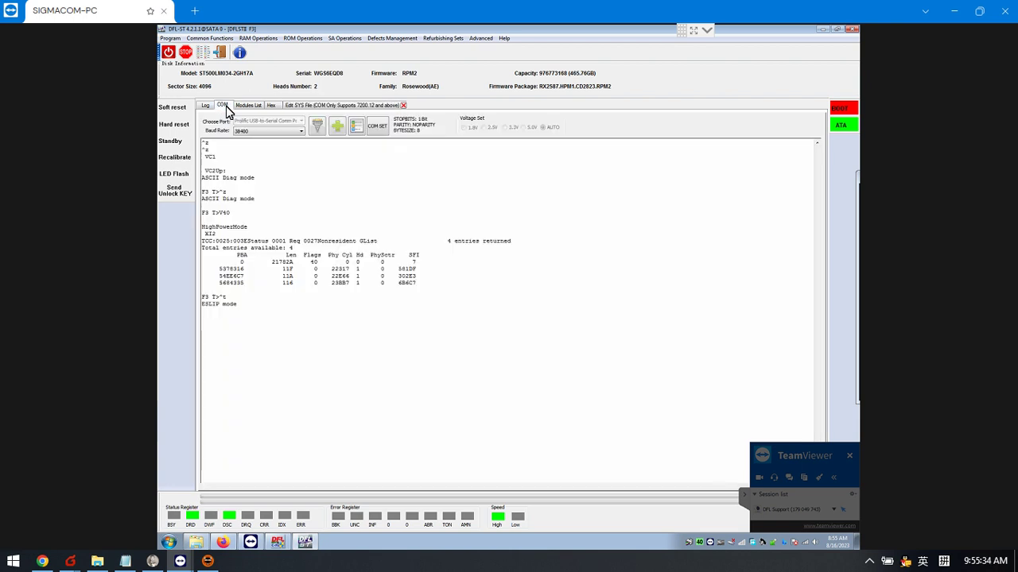
{"action": "left_click", "coordinate": [388, 39]}
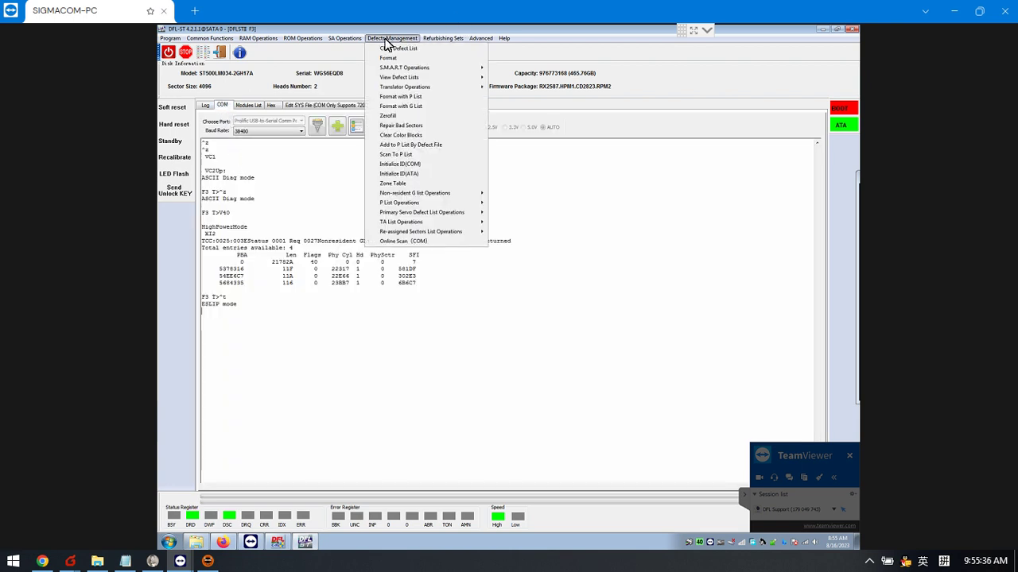
{"action": "left_click", "coordinate": [403, 174]}
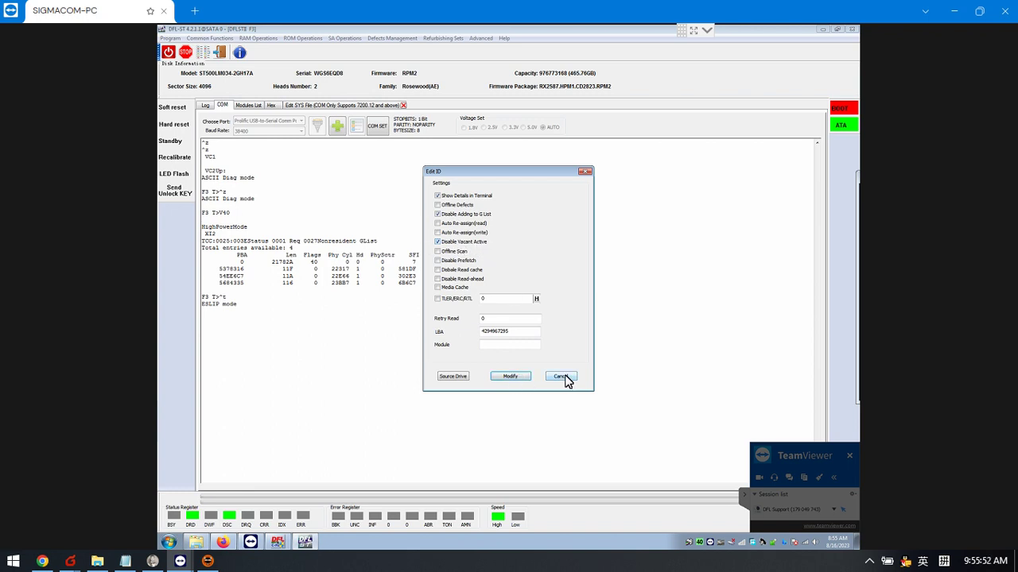
{"action": "left_click", "coordinate": [585, 173]}
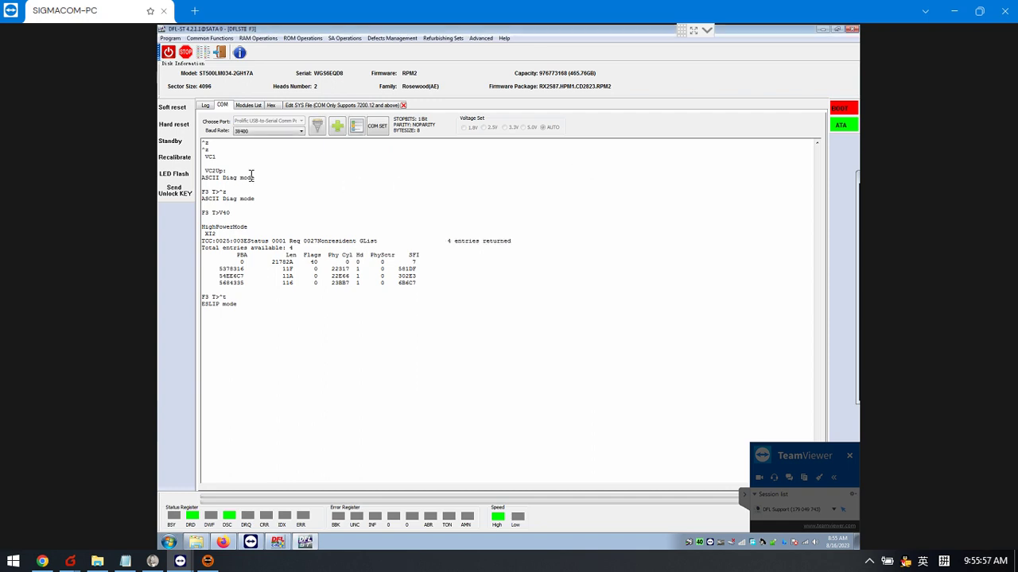
- Start a Read Verify surface scan of the drive with block size 256 in HDD Scan, and stop it
{"action": "left_click", "coordinate": [203, 51]}
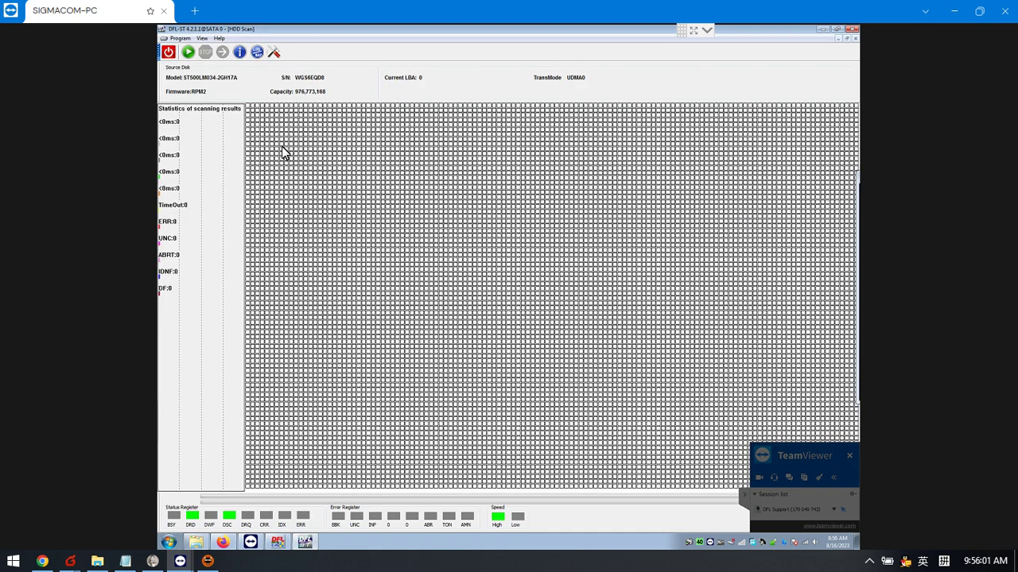
{"action": "left_click", "coordinate": [188, 51]}
{"action": "left_click", "coordinate": [551, 398]}
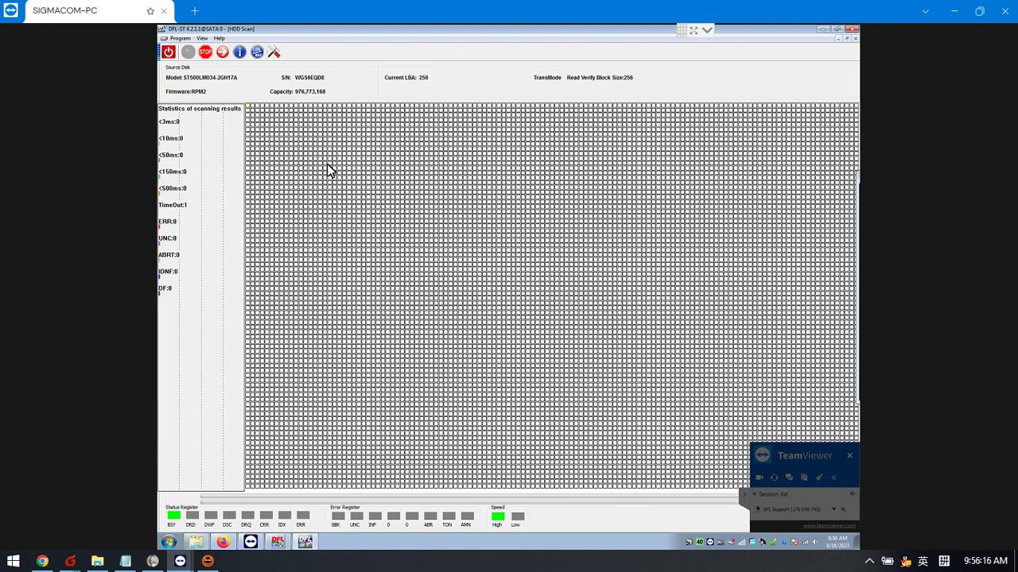
{"action": "left_click", "coordinate": [202, 53]}
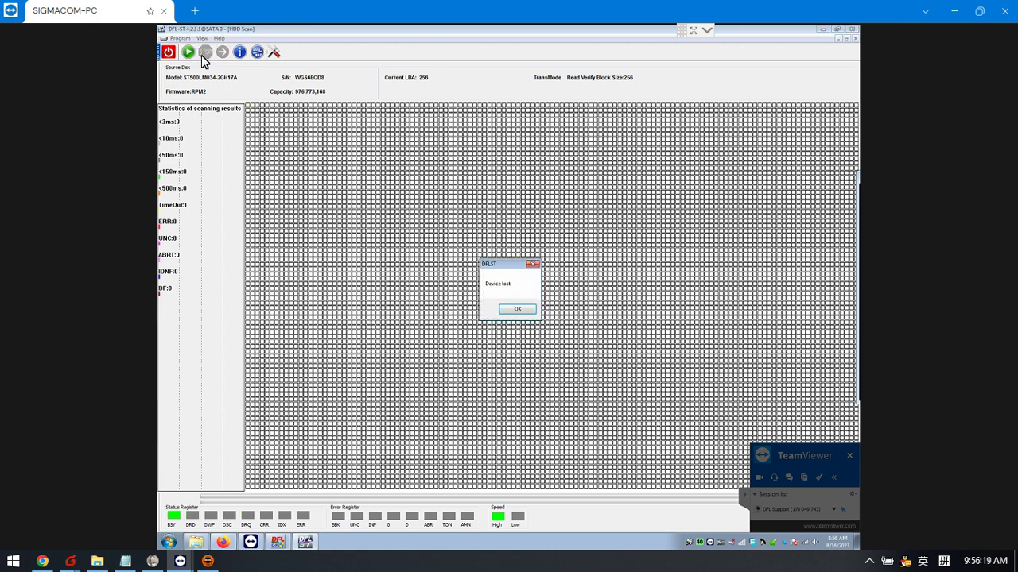
- Dismiss the message, move the scan's Start LBA to about a quarter of the drive's capacity and enable Clear Scan Record
{"action": "left_click", "coordinate": [509, 310]}
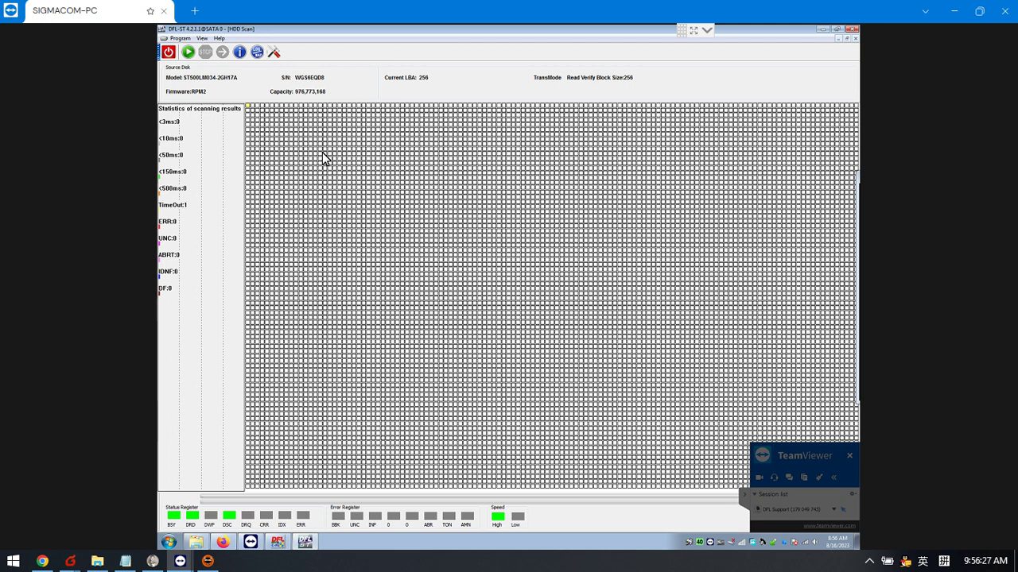
{"action": "left_click", "coordinate": [274, 53]}
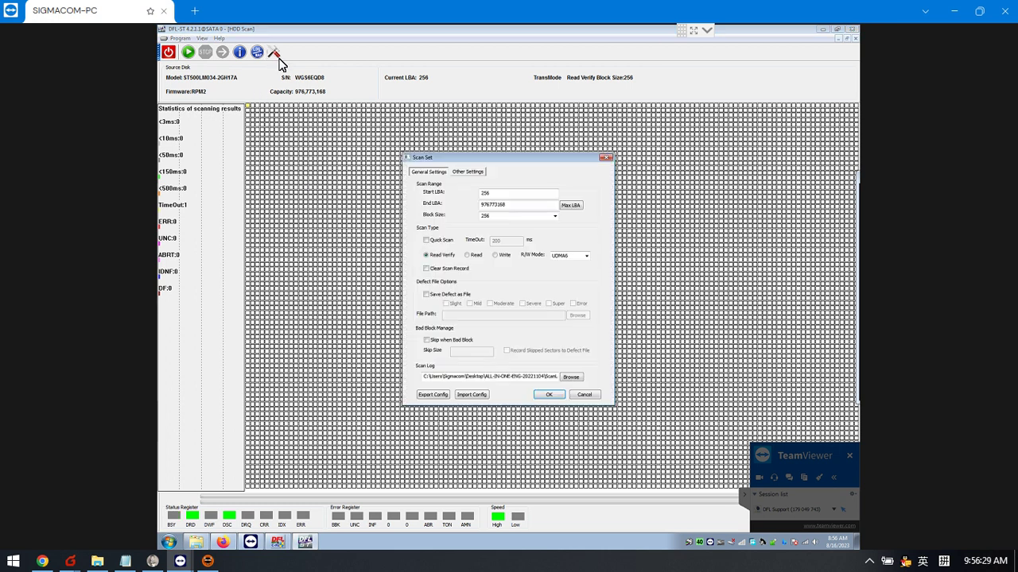
{"action": "left_click", "coordinate": [505, 193]}
{"action": "left_click", "coordinate": [439, 295]}
{"action": "left_click", "coordinate": [546, 395]}
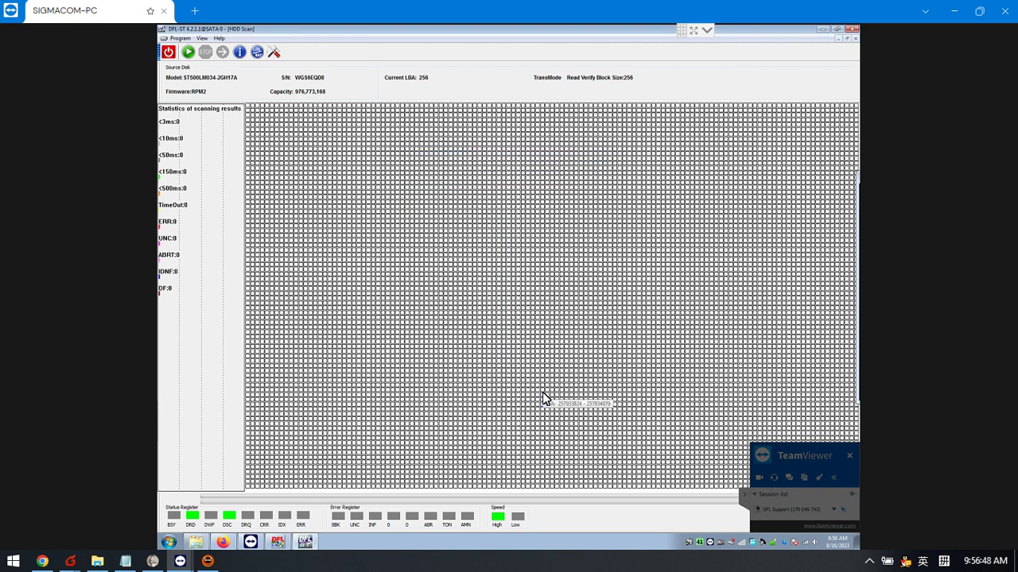
- Run the Read Verify scan from the new start position, stop it, and dismiss the resulting message
{"action": "left_click", "coordinate": [189, 51]}
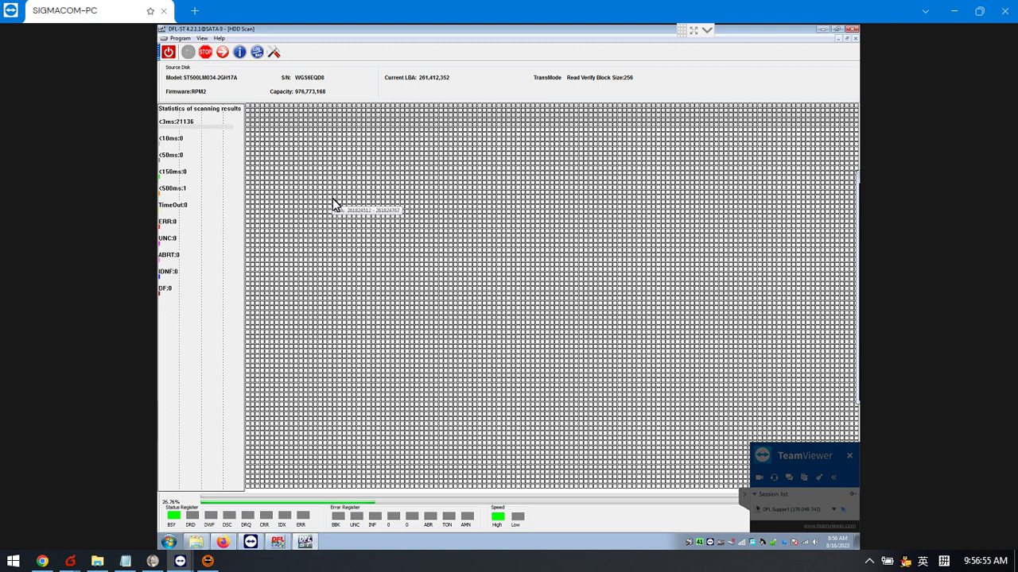
{"action": "left_click", "coordinate": [205, 54]}
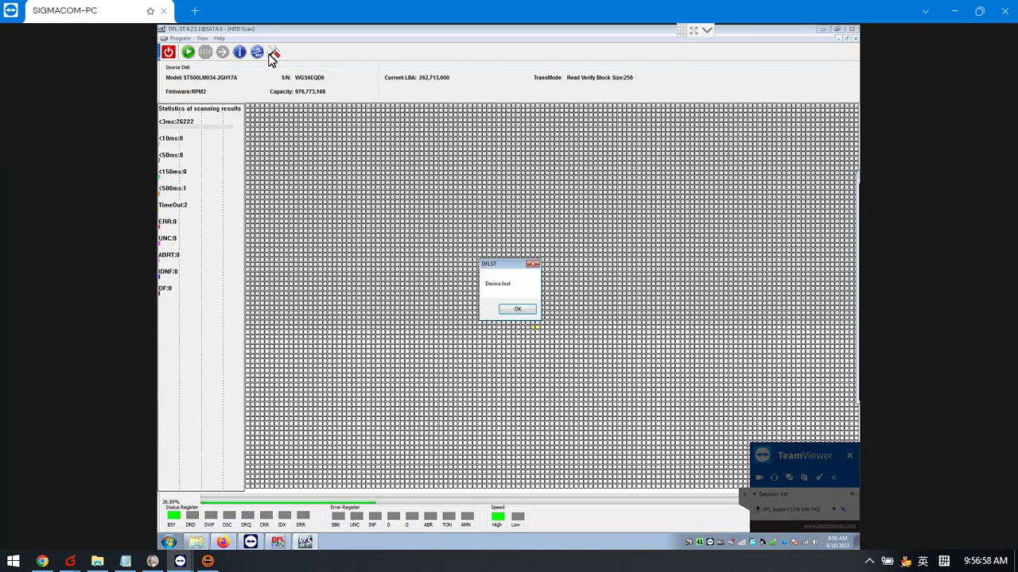
{"action": "left_click", "coordinate": [518, 310]}
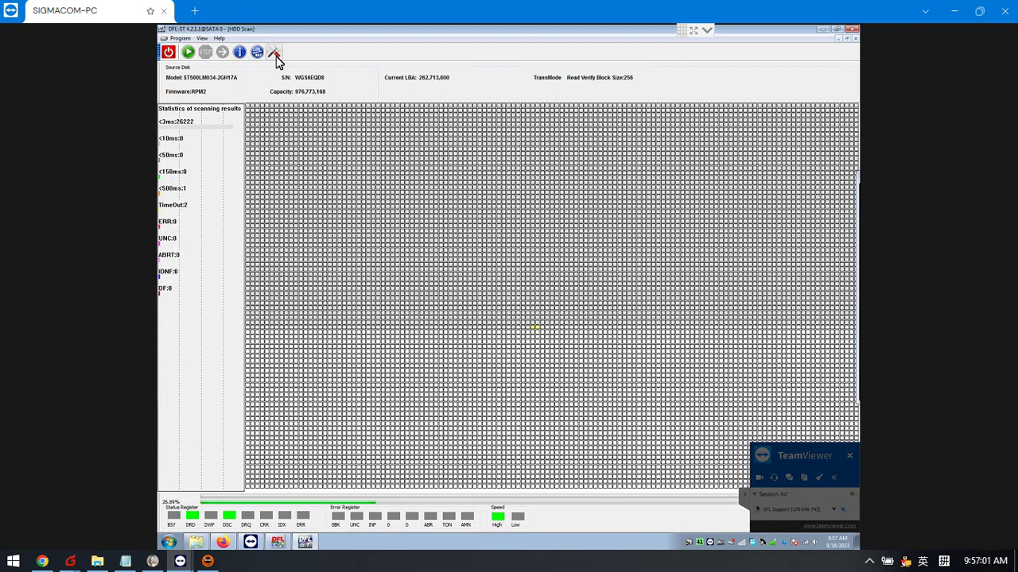
- Set the scan's Start LBA to 962713600, run the Read Verify scan near the drive's end, and stop it
{"action": "left_click", "coordinate": [486, 193]}
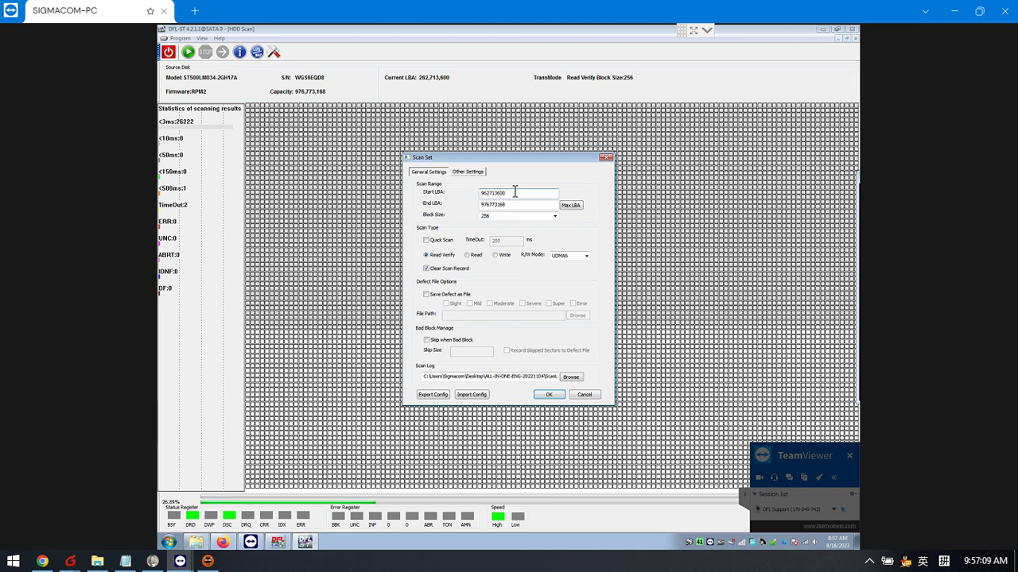
{"action": "left_click", "coordinate": [551, 395]}
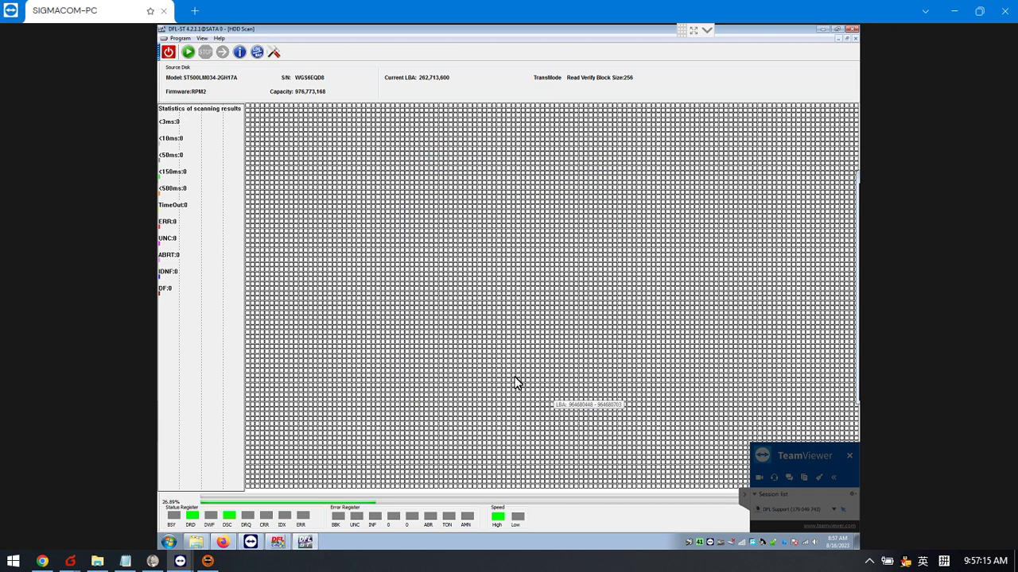
{"action": "left_click", "coordinate": [190, 51]}
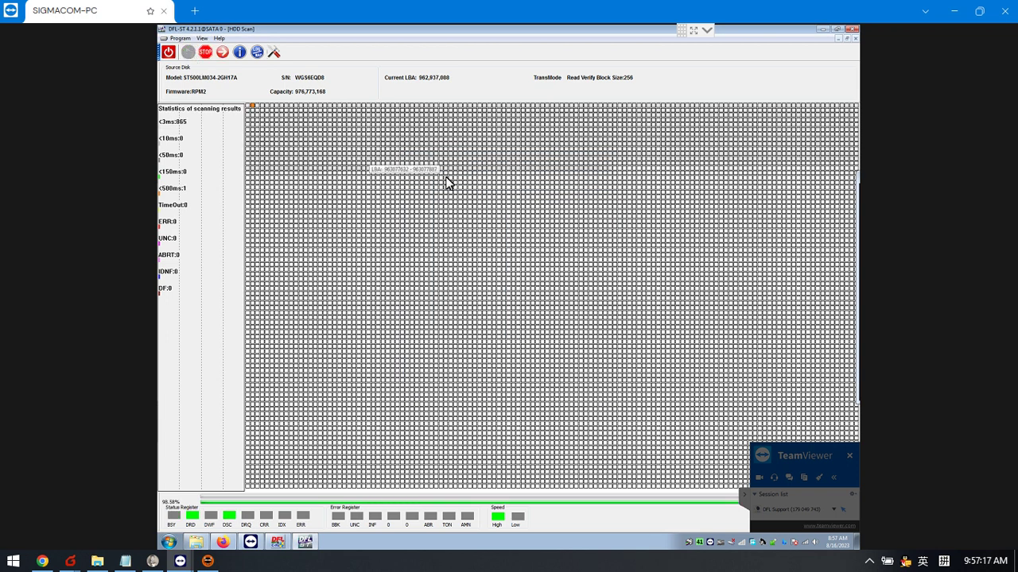
{"action": "left_click", "coordinate": [206, 54]}
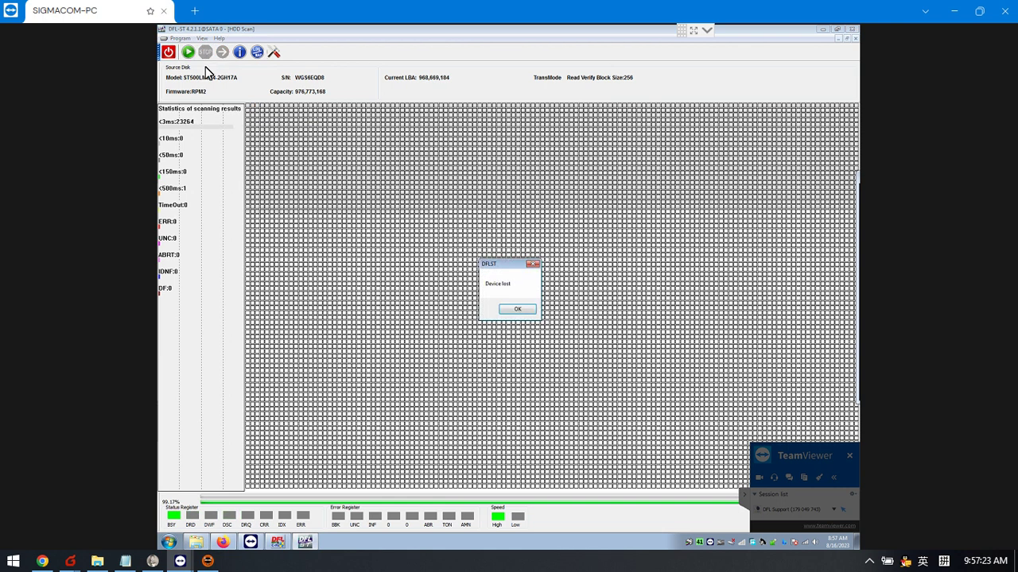
{"action": "left_click", "coordinate": [518, 312]}
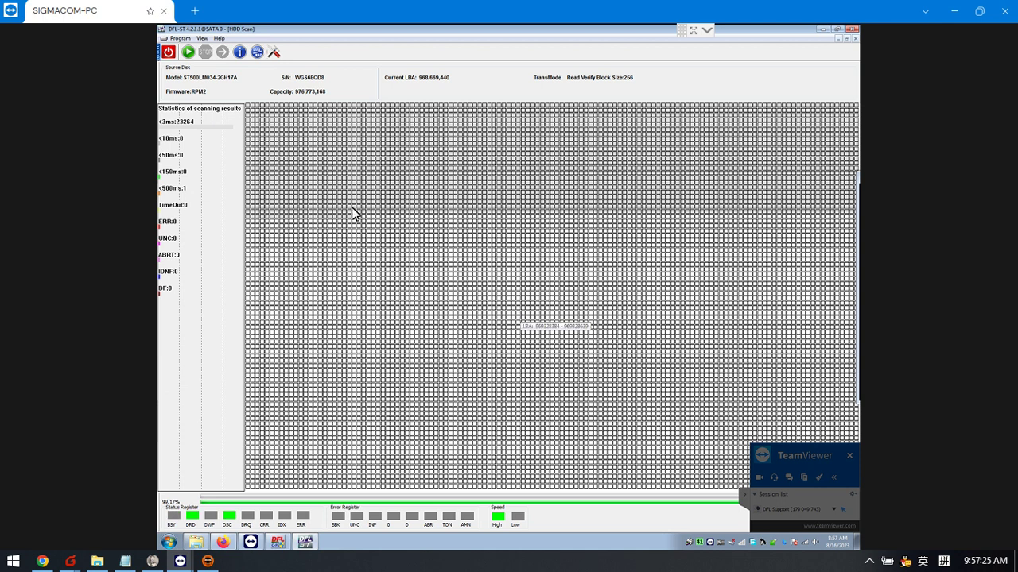